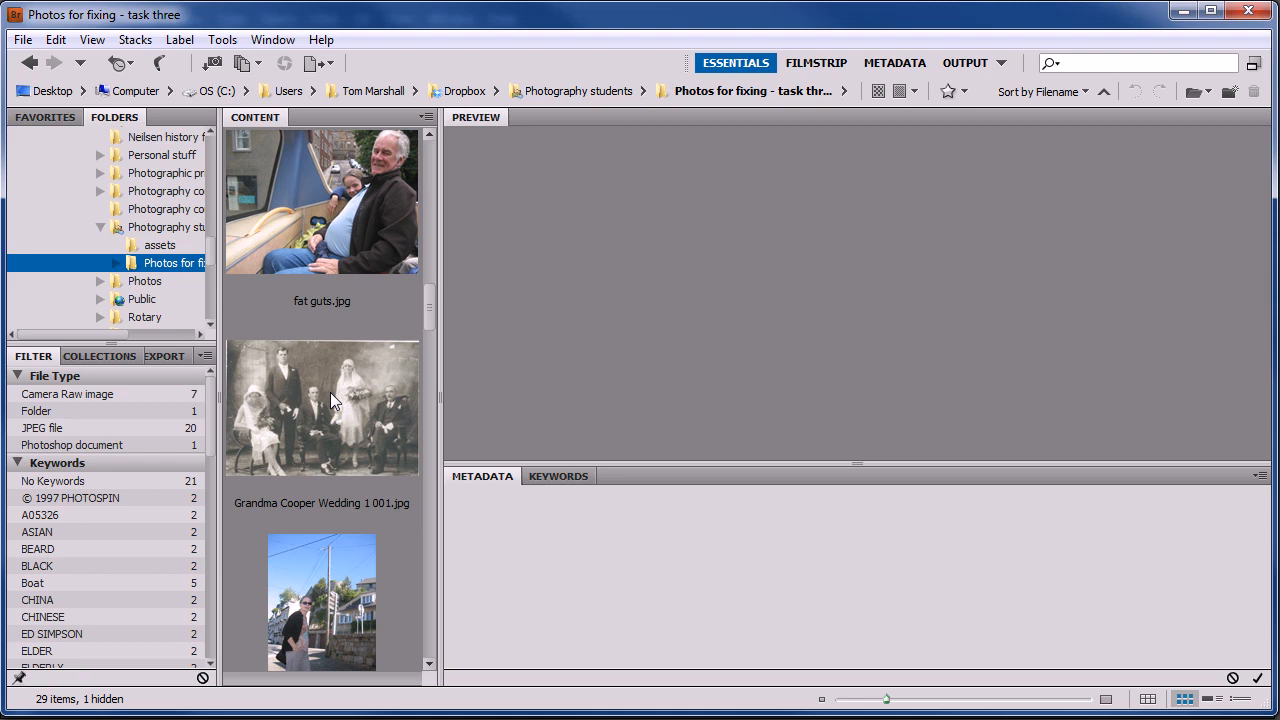
# Step: Open the old sepia wedding group photo from the photo-fixing folder in Photoshop for restoration
pyautogui.click(331, 399)
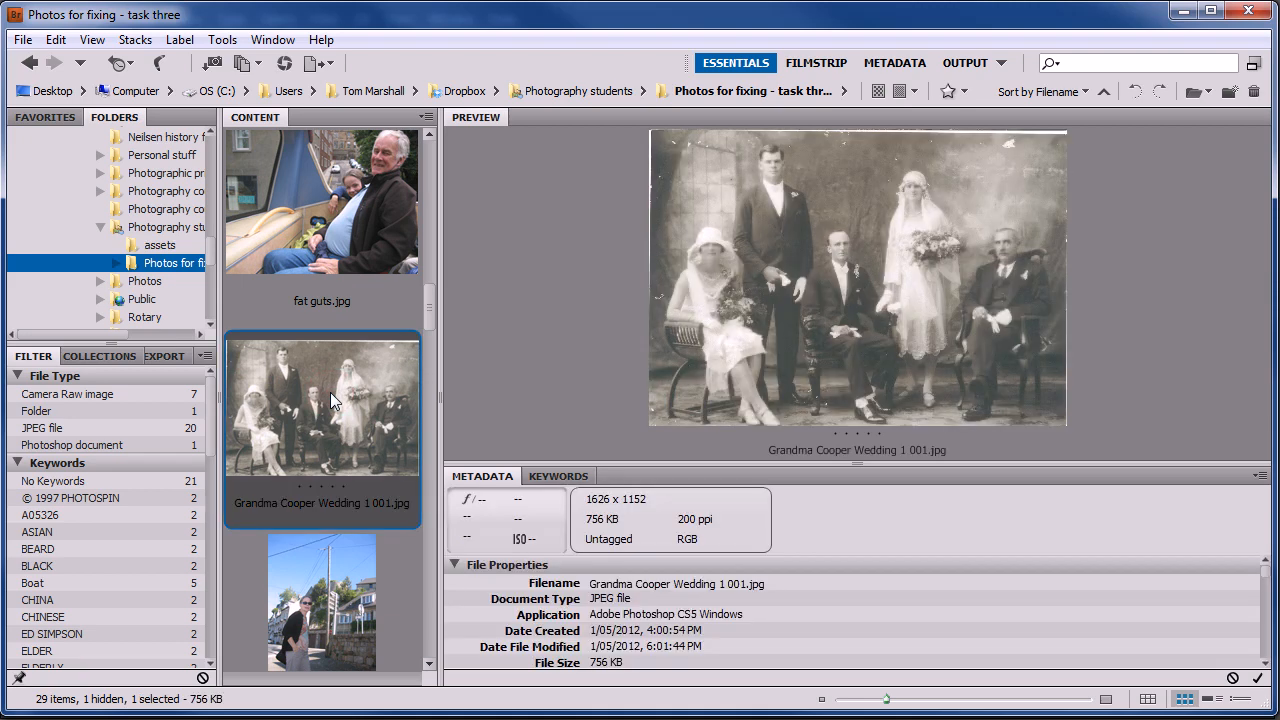
pyautogui.doubleClick(331, 399)
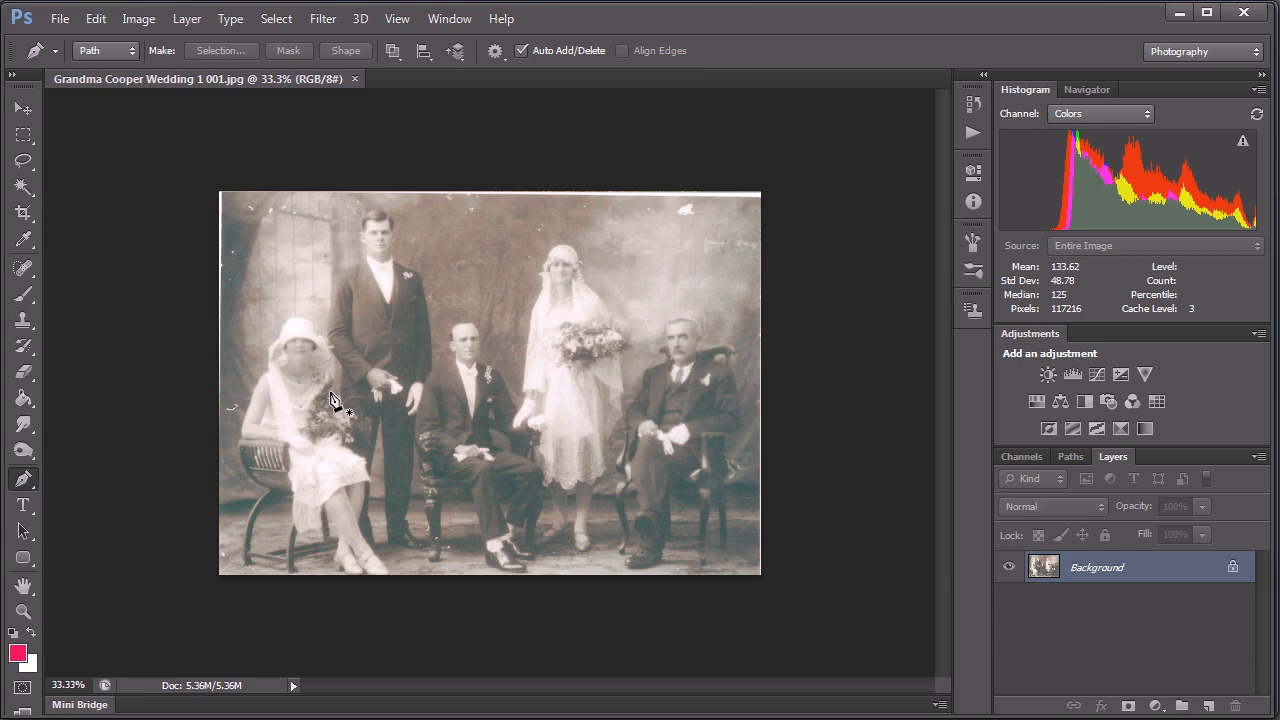
pyautogui.keyDown('ctrl'); pyautogui.click(528, 390); pyautogui.keyUp('ctrl')
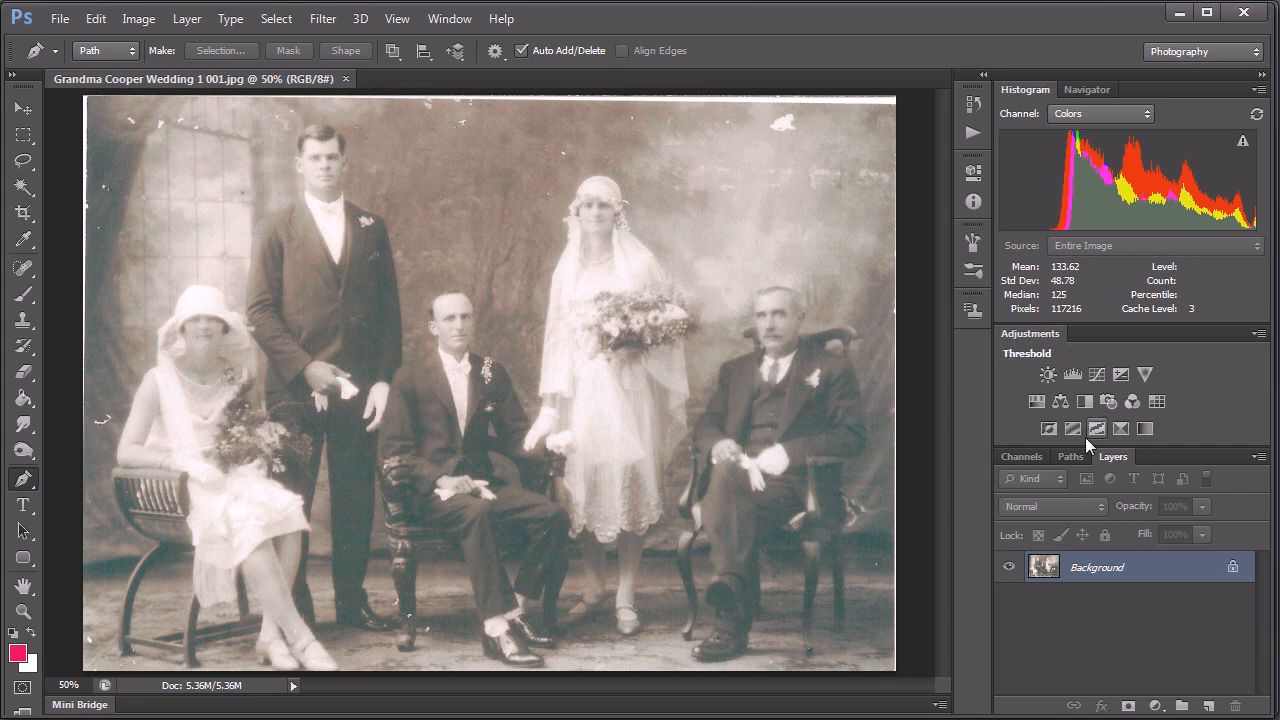
# Step: Add a Brightness/Contrast adjustment layer to the photo and apply its automatic correction
pyautogui.click(1048, 375)
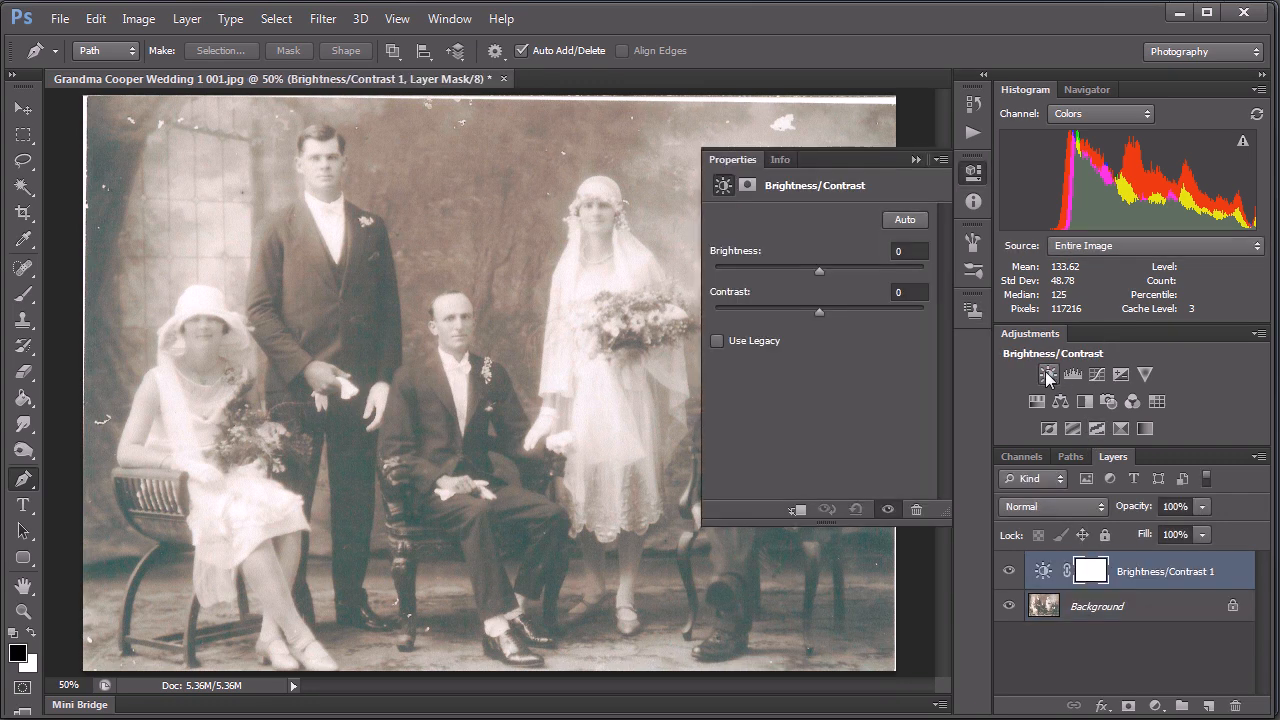
pyautogui.click(913, 227)
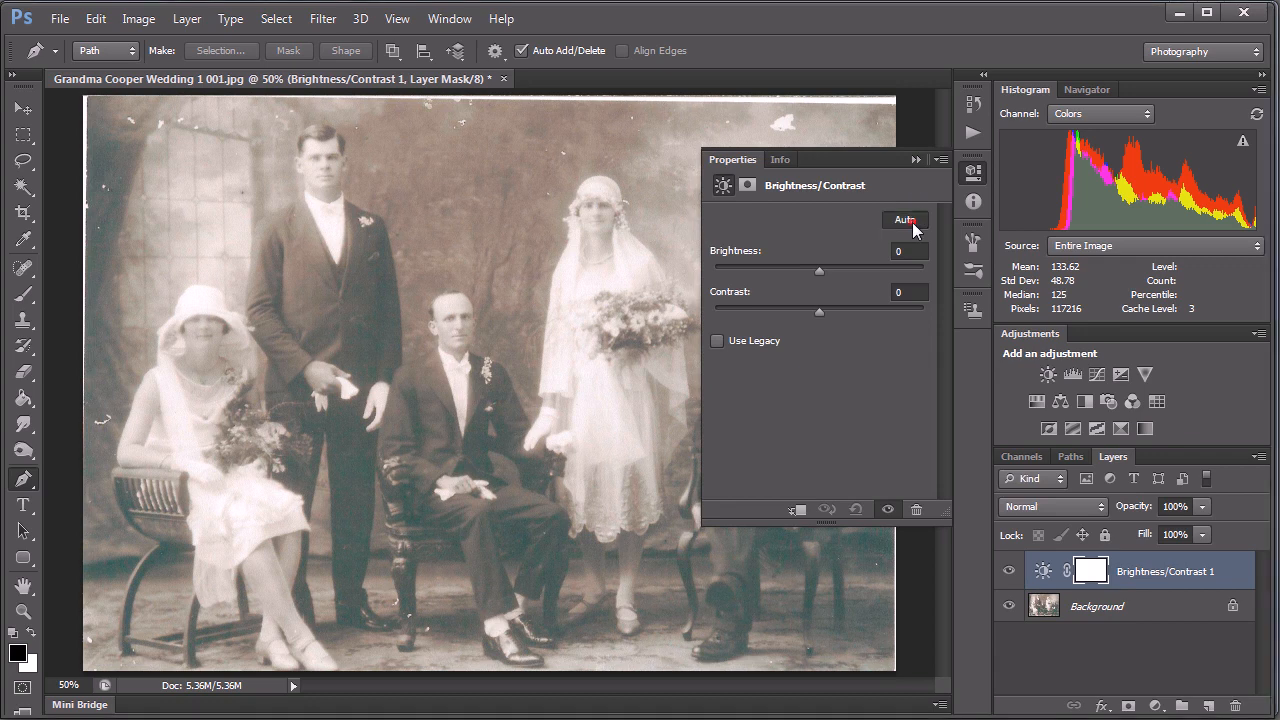
pyautogui.click(911, 222)
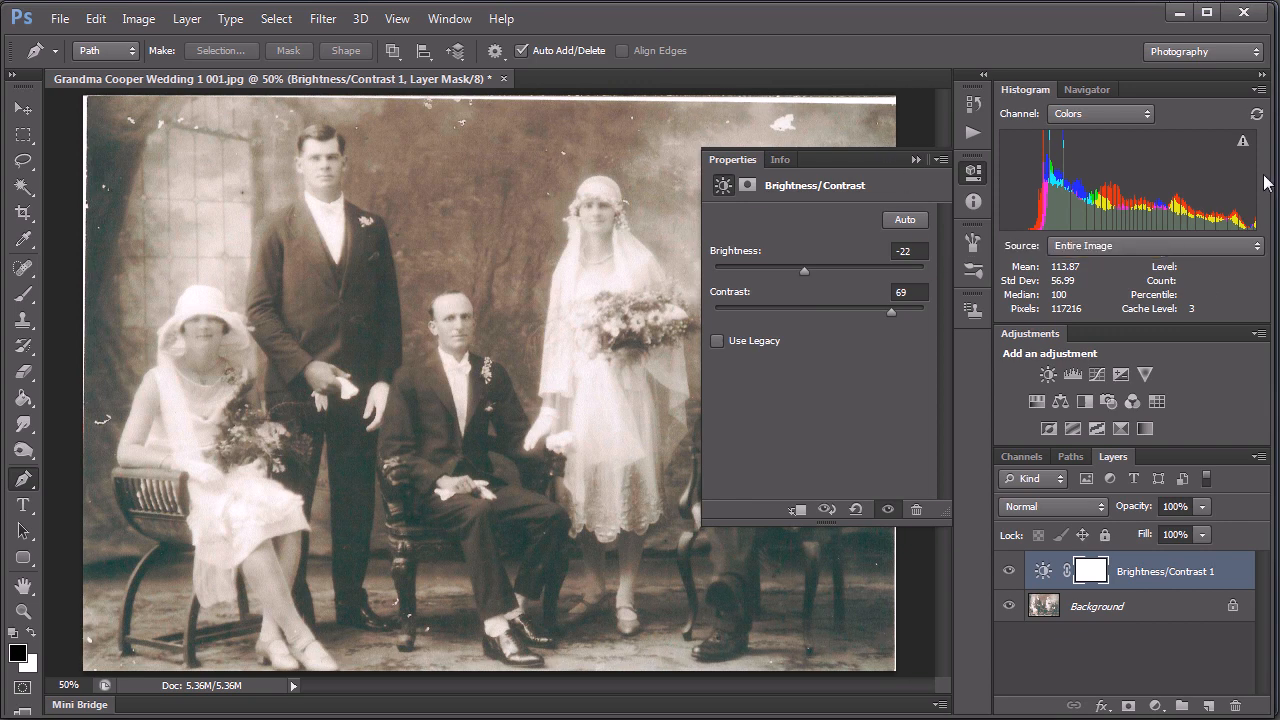
# Step: Refresh the histogram from uncached data and set its channel to Luminosity
pyautogui.moveTo(1172, 182)
pyautogui.click(1242, 142)
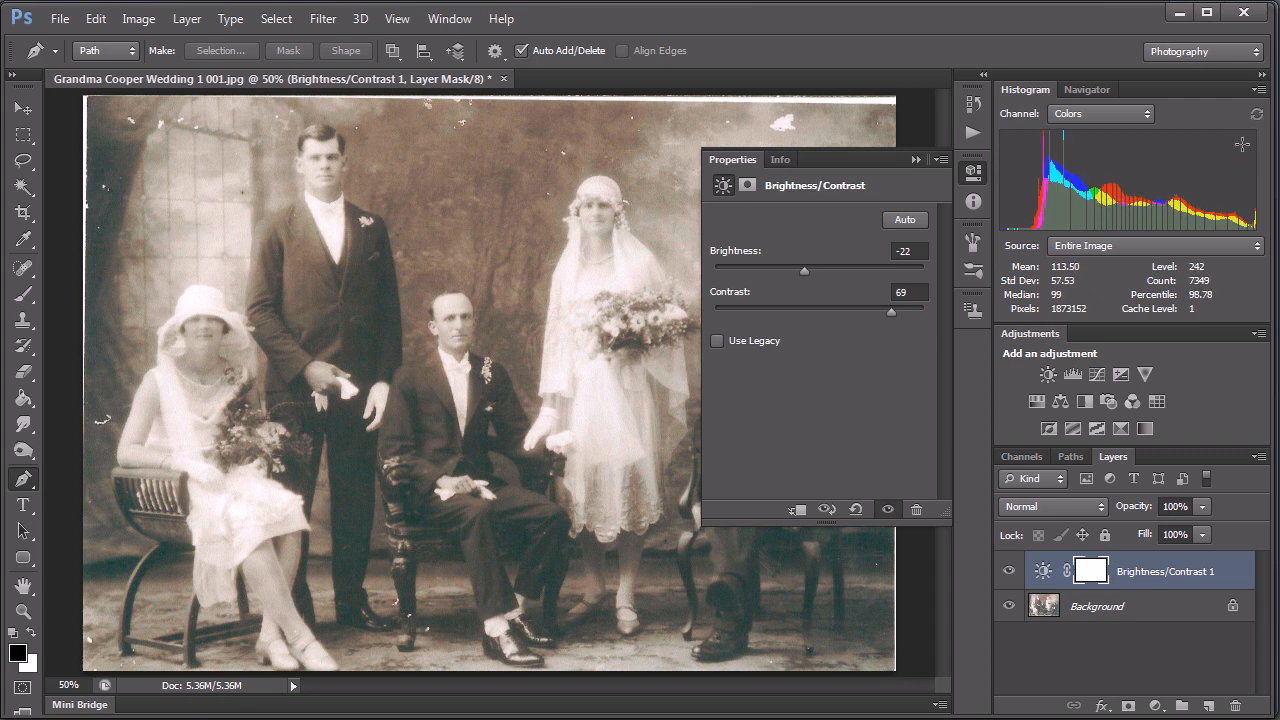
pyautogui.click(1129, 120)
pyautogui.click(1100, 196)
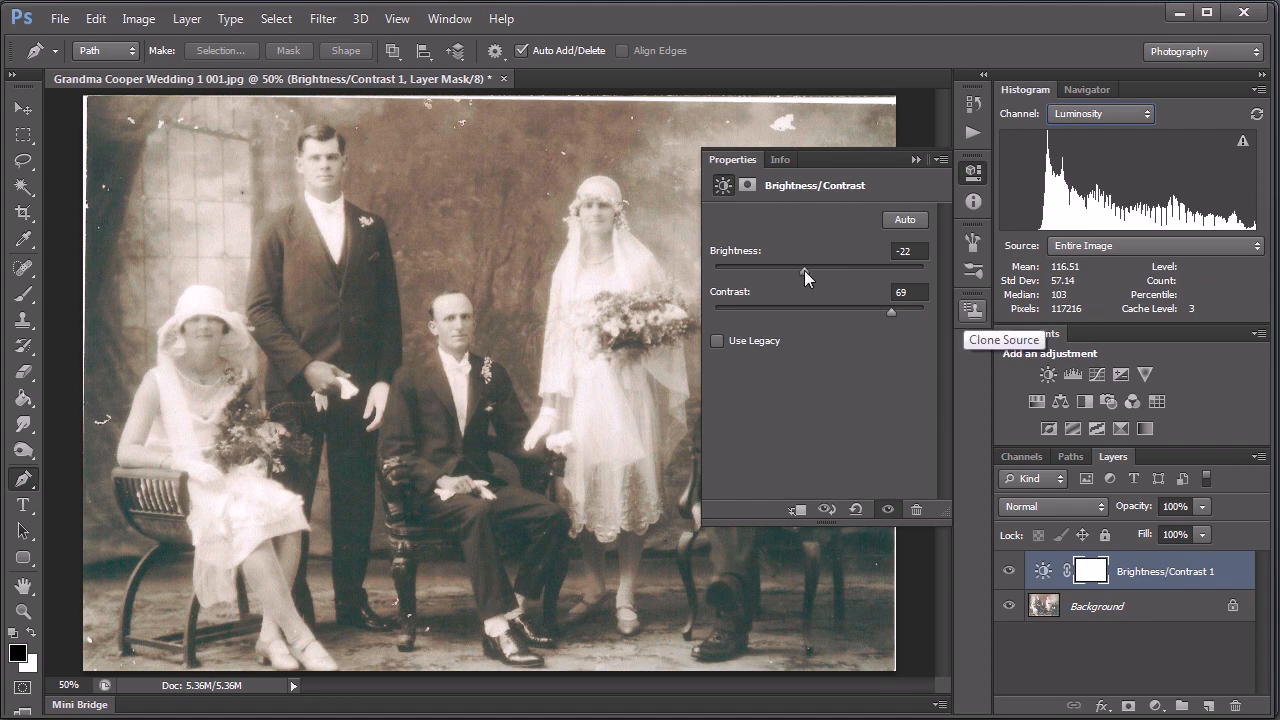
# Step: Set the adjustment's brightness to -19, compare the photo with and without it, and hide the Brightness/Contrast layer
pyautogui.moveTo(804, 267)
pyautogui.mouseDown()
pyautogui.moveTo(775, 279)
pyautogui.moveTo(806, 271)
pyautogui.mouseUp()
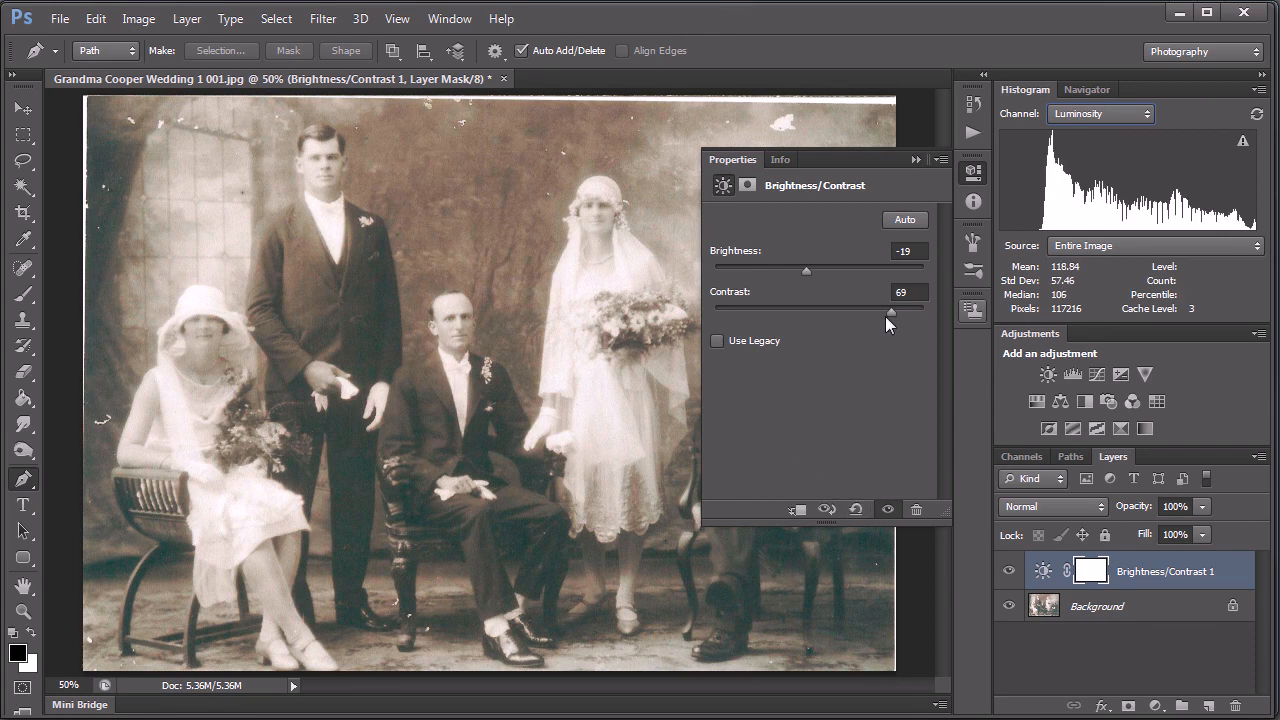
pyautogui.click(915, 160)
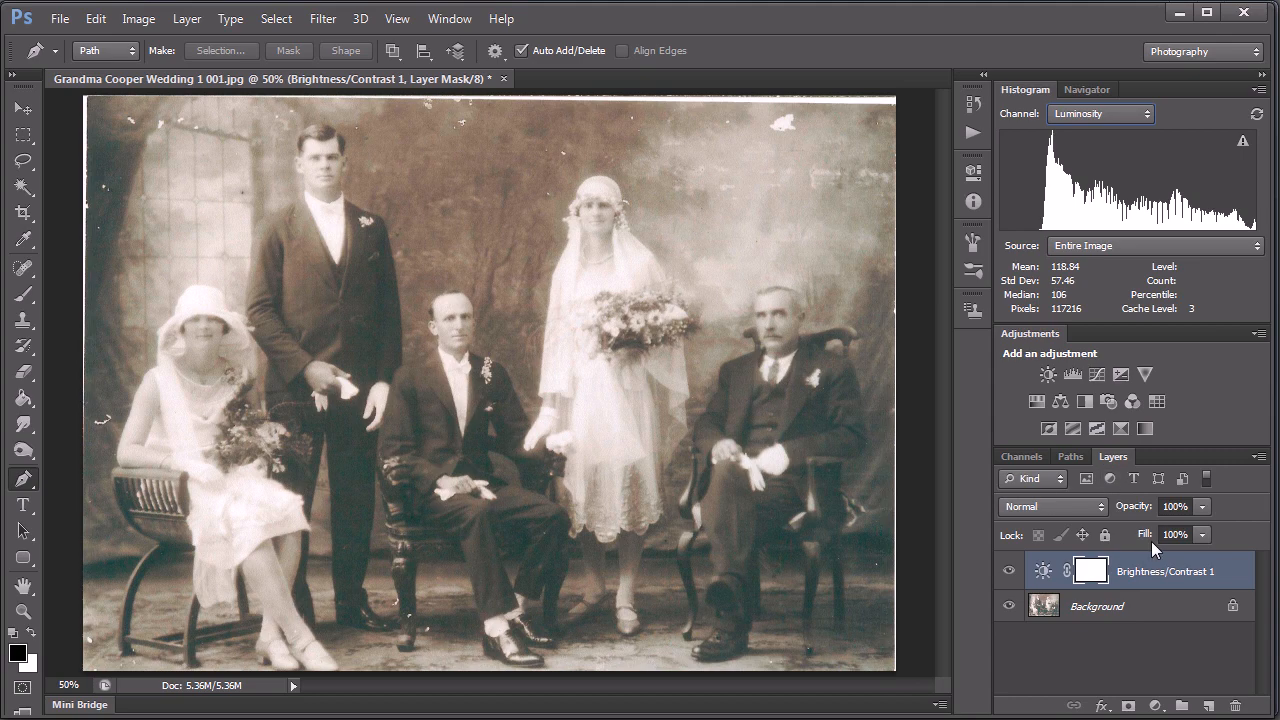
pyautogui.click(1011, 571)
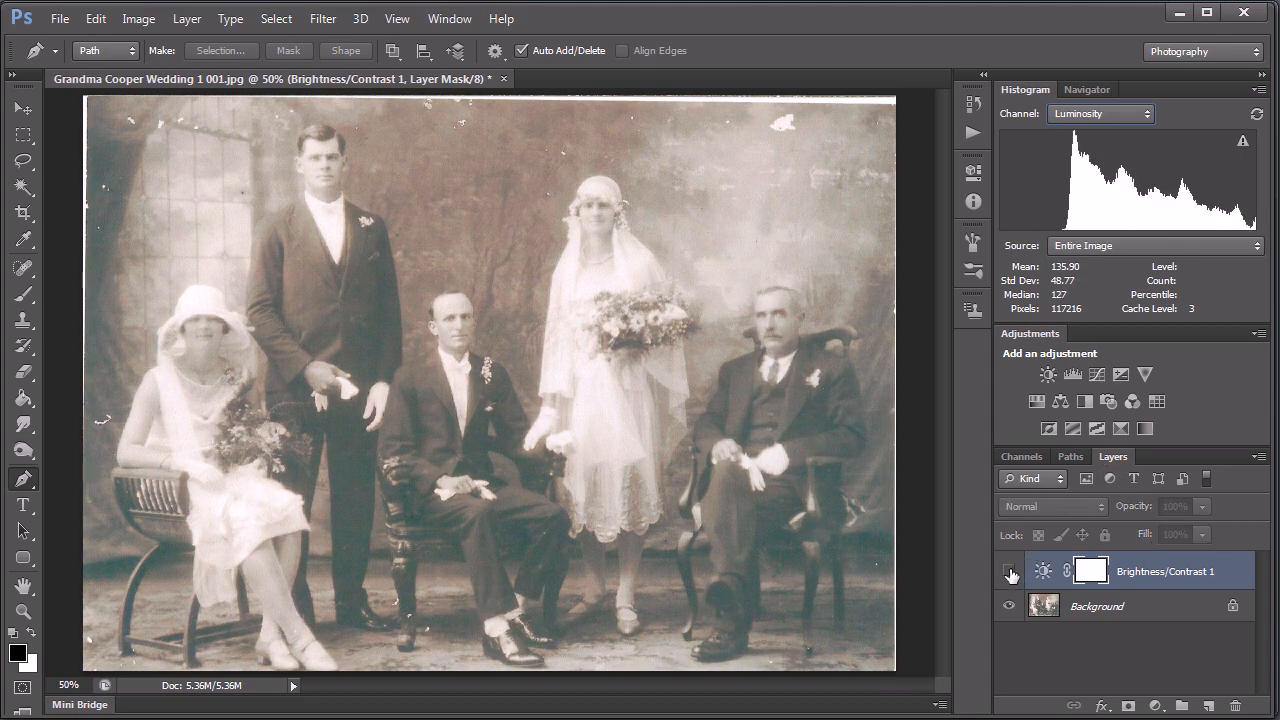
pyautogui.click(1011, 571)
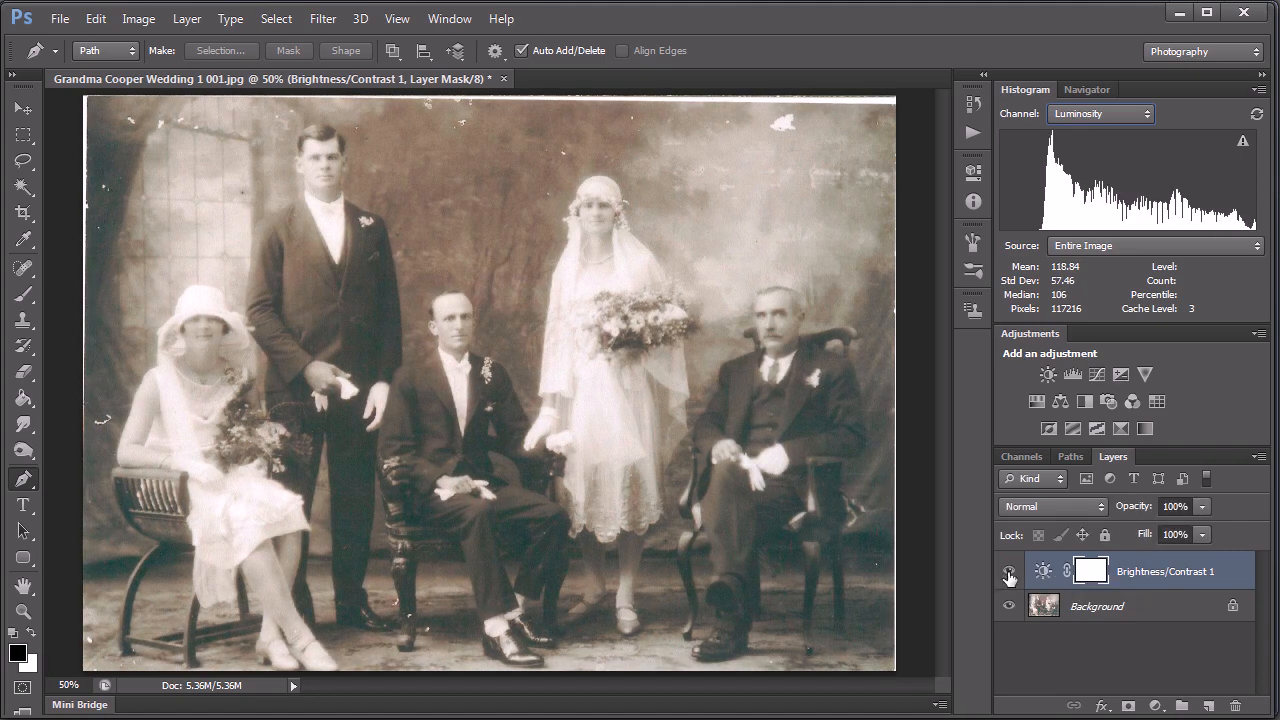
pyautogui.click(1009, 572)
# Step: Add a Levels adjustment layer directly above the Background with the black input at 47 and the midtone at 0.94
pyautogui.click(1121, 608)
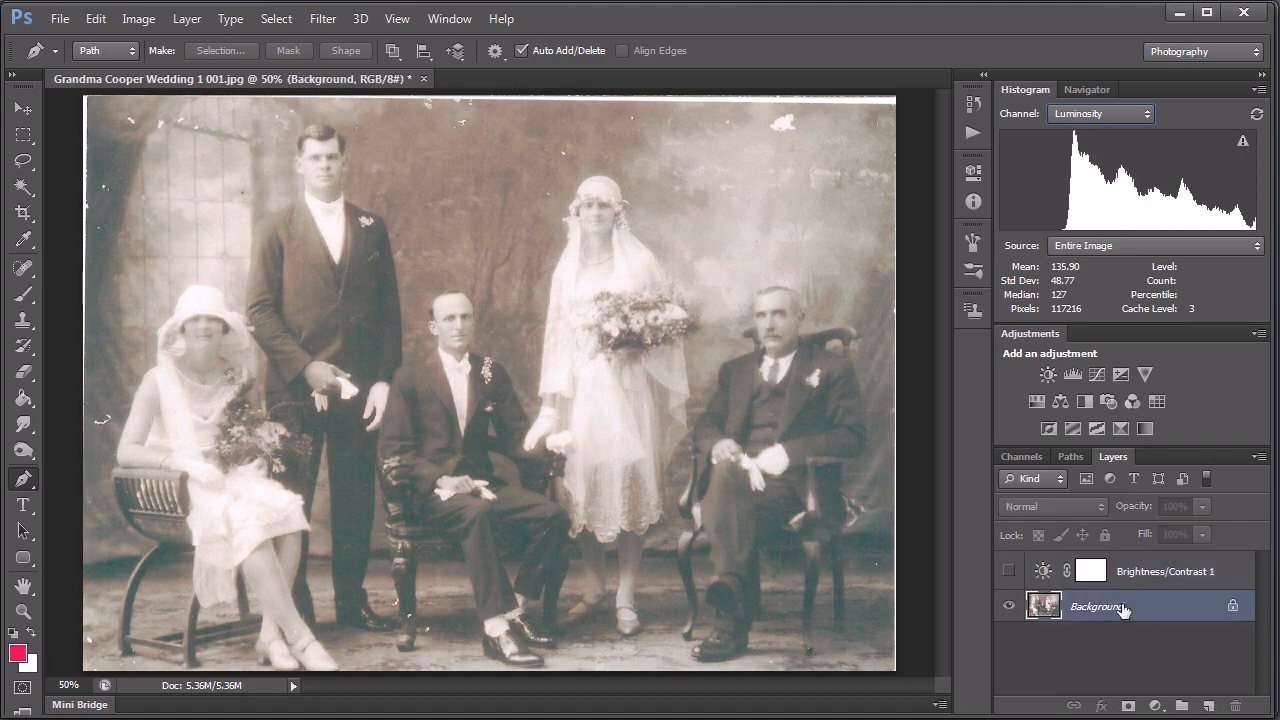
pyautogui.click(1071, 375)
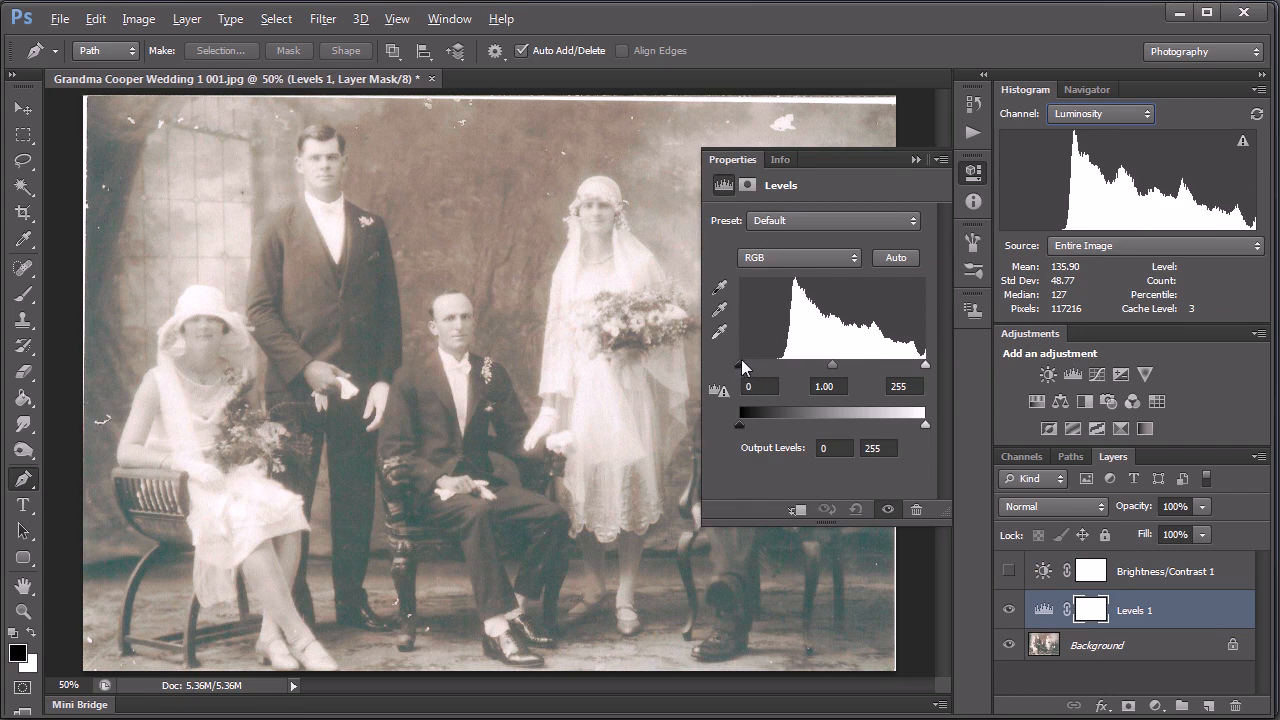
pyautogui.press('alt')
pyautogui.click(721, 390)
pyautogui.moveTo(742, 369); pyautogui.dragTo(773, 362)
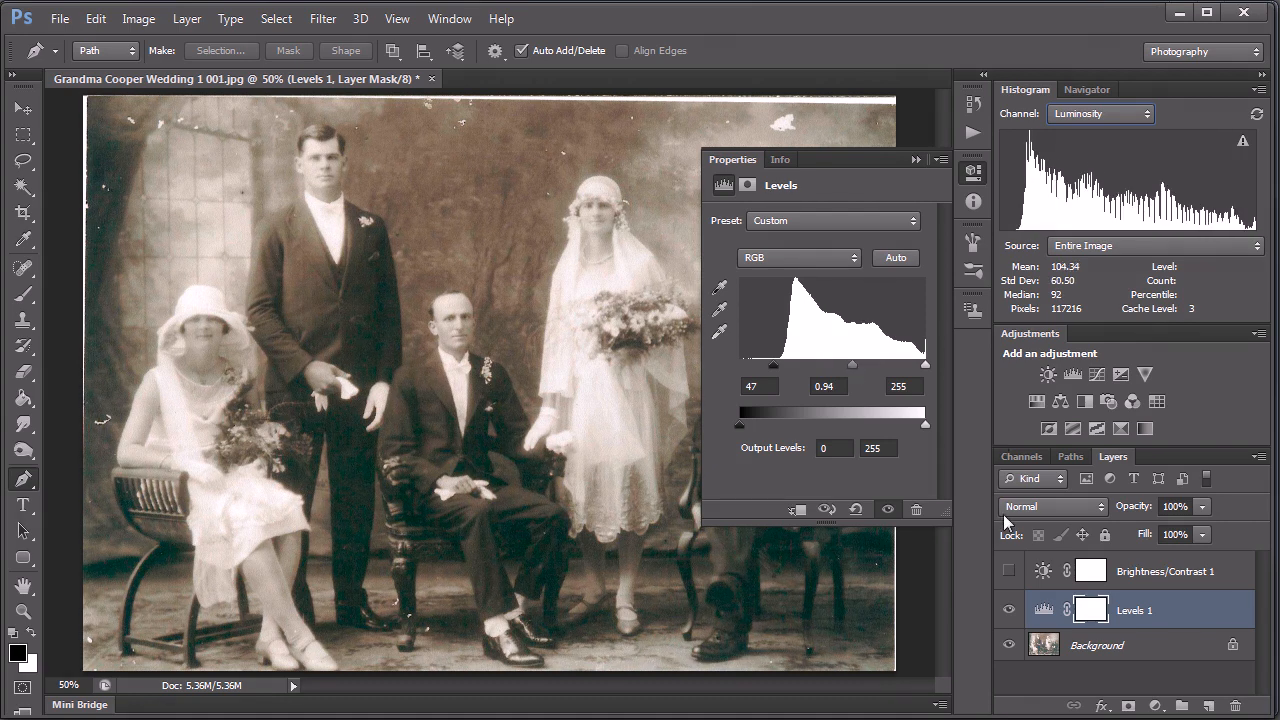
pyautogui.click(915, 160)
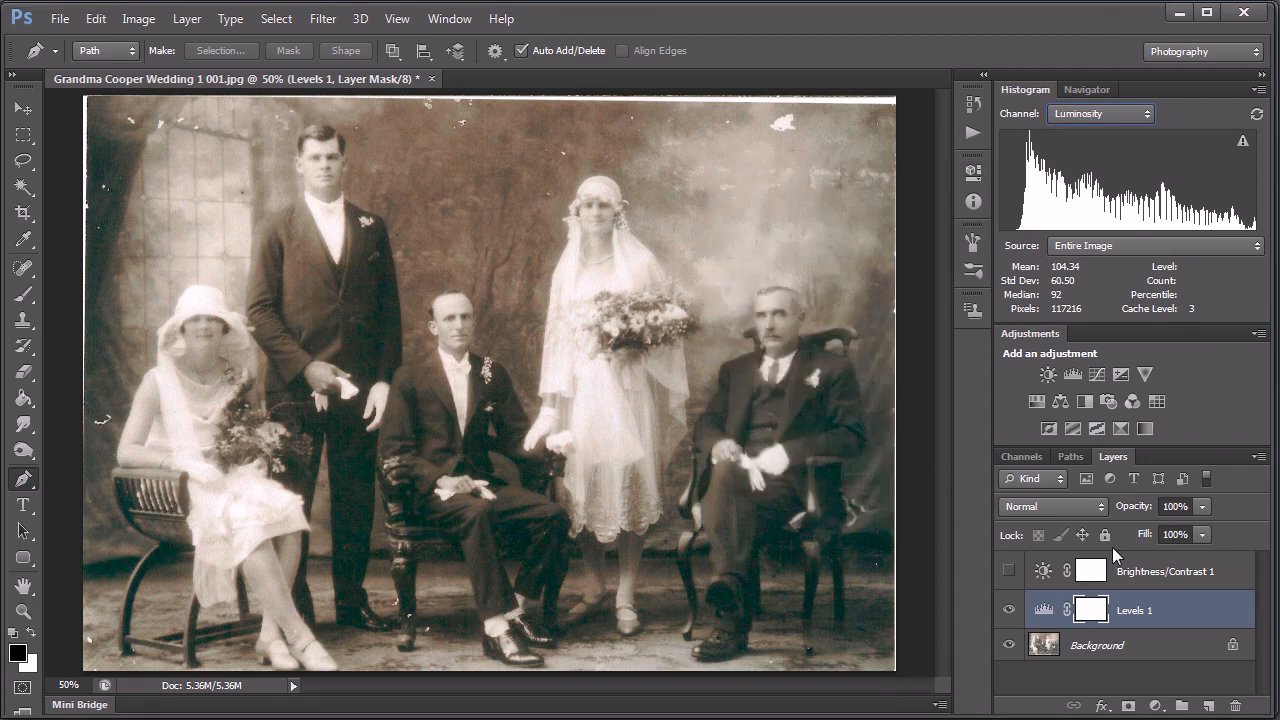
# Step: On the Background layer, remove the white speck beside the bride's head with a 26 px Content-Aware Spot Healing Brush
pyautogui.click(1127, 651)
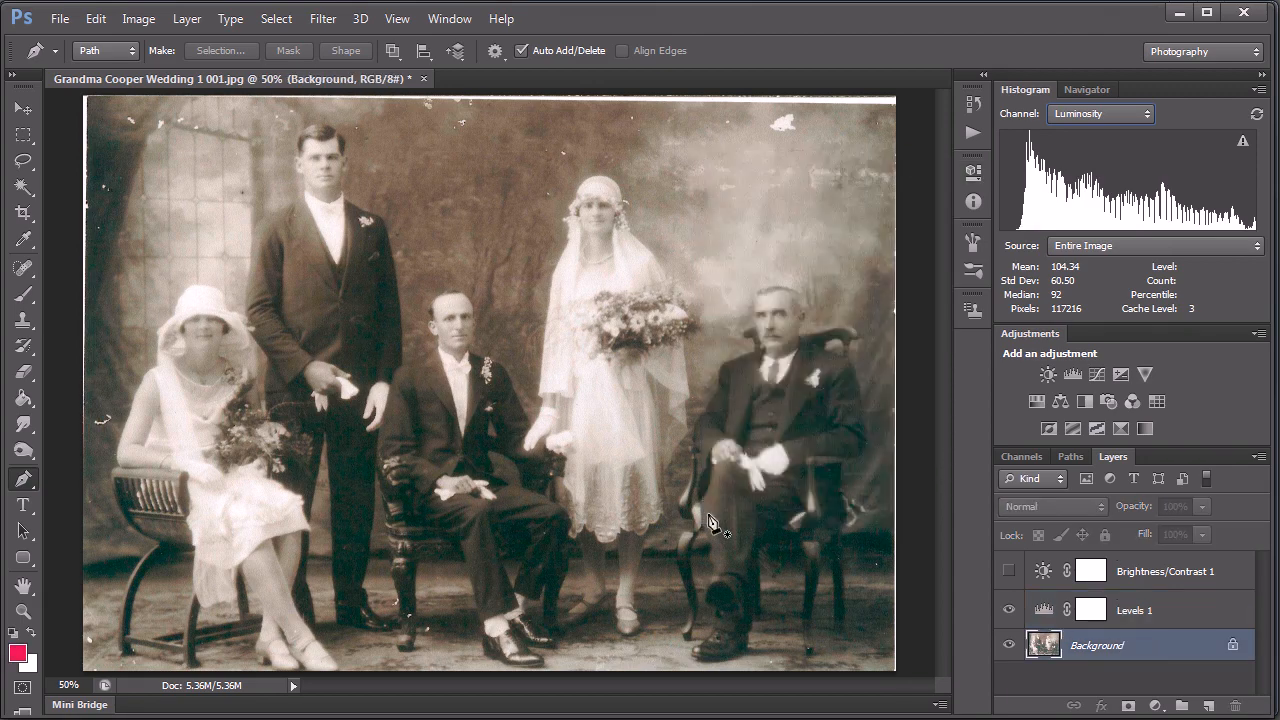
pyautogui.keyDown('ctrl'); pyautogui.click(525, 190); pyautogui.keyUp('ctrl')
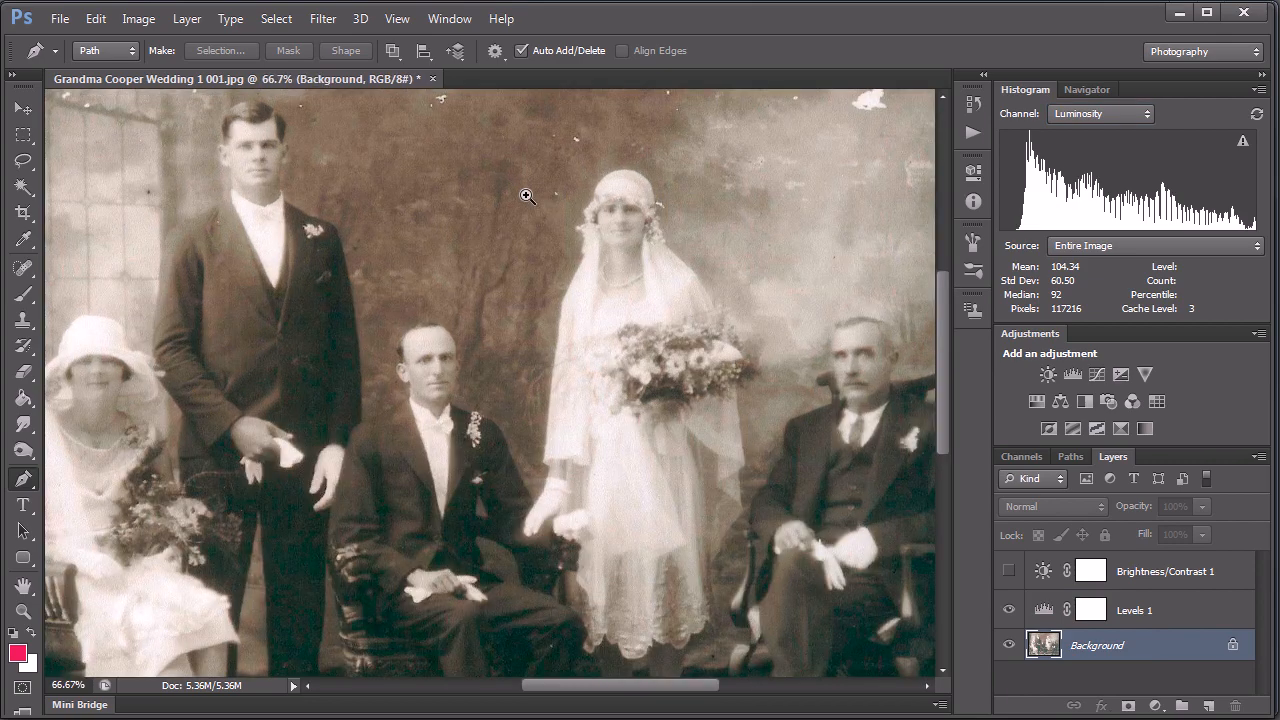
pyautogui.keyDown('ctrl'); pyautogui.click(532, 173); pyautogui.keyUp('ctrl')
pyautogui.keyDown('ctrl'); pyautogui.click(560, 170); pyautogui.keyUp('ctrl')
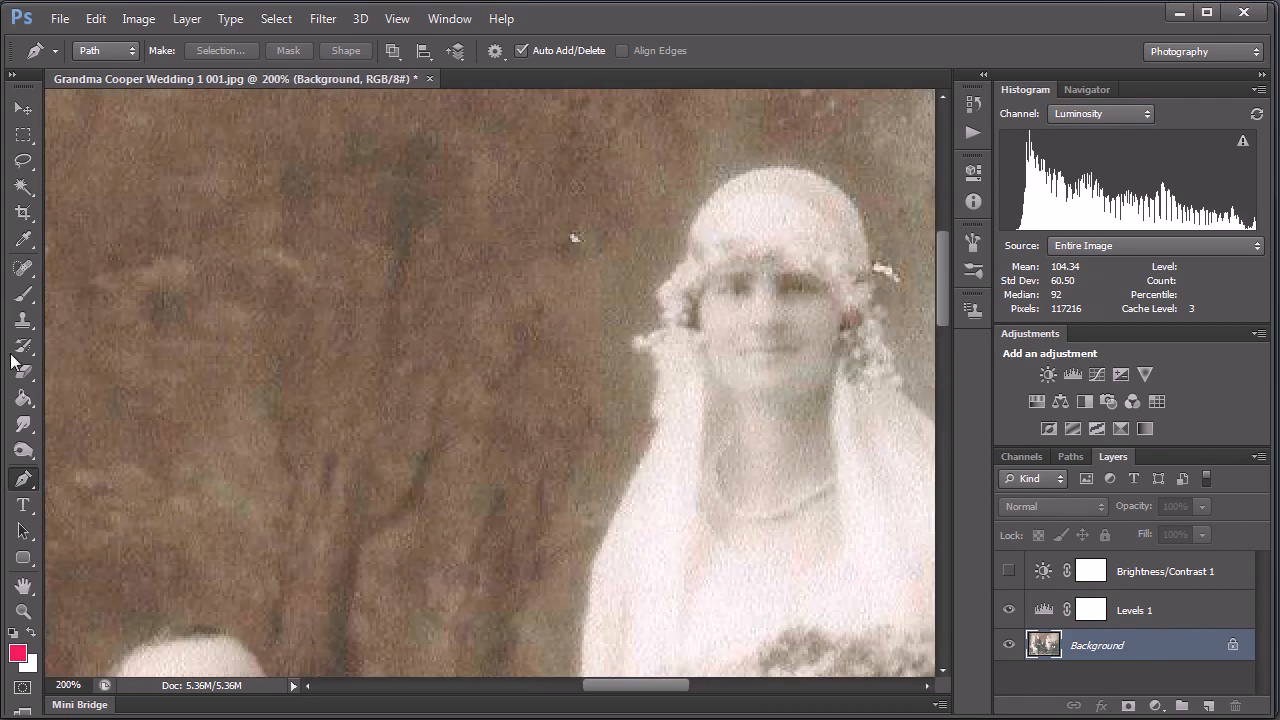
pyautogui.click(24, 268)
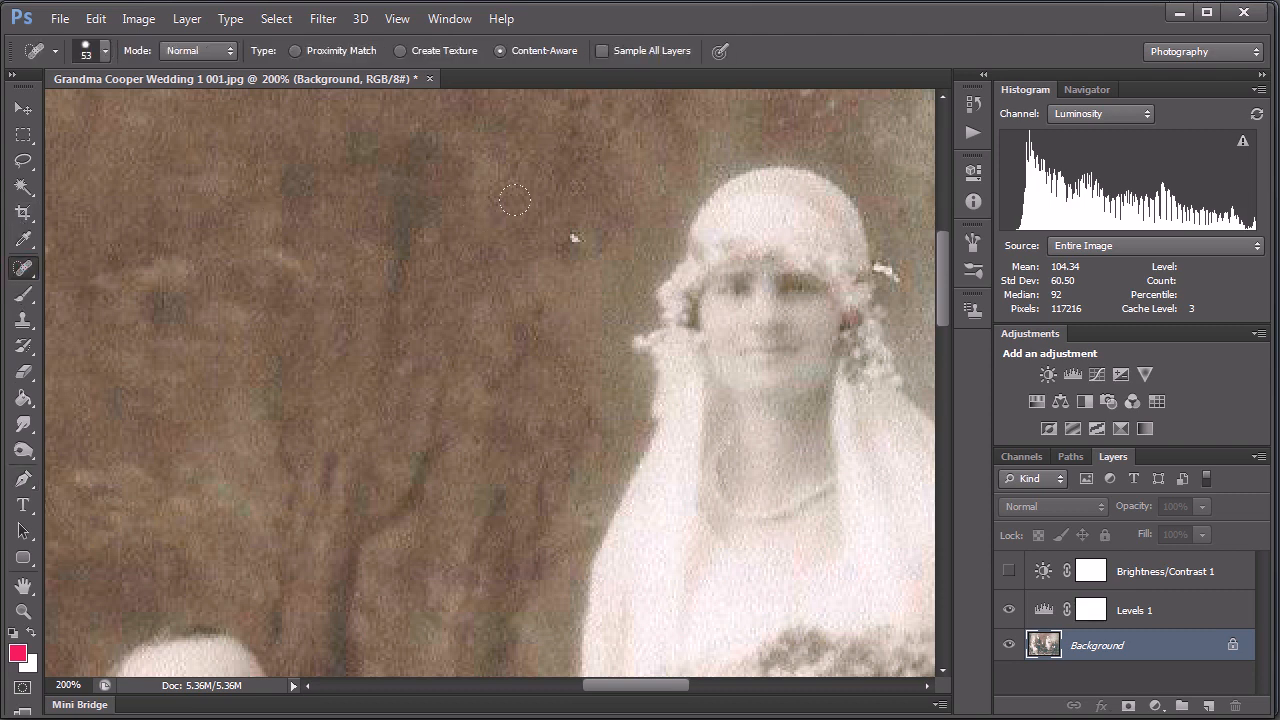
pyautogui.keyDown('alt'); pyautogui.rightClick(494, 268); pyautogui.keyUp('alt')
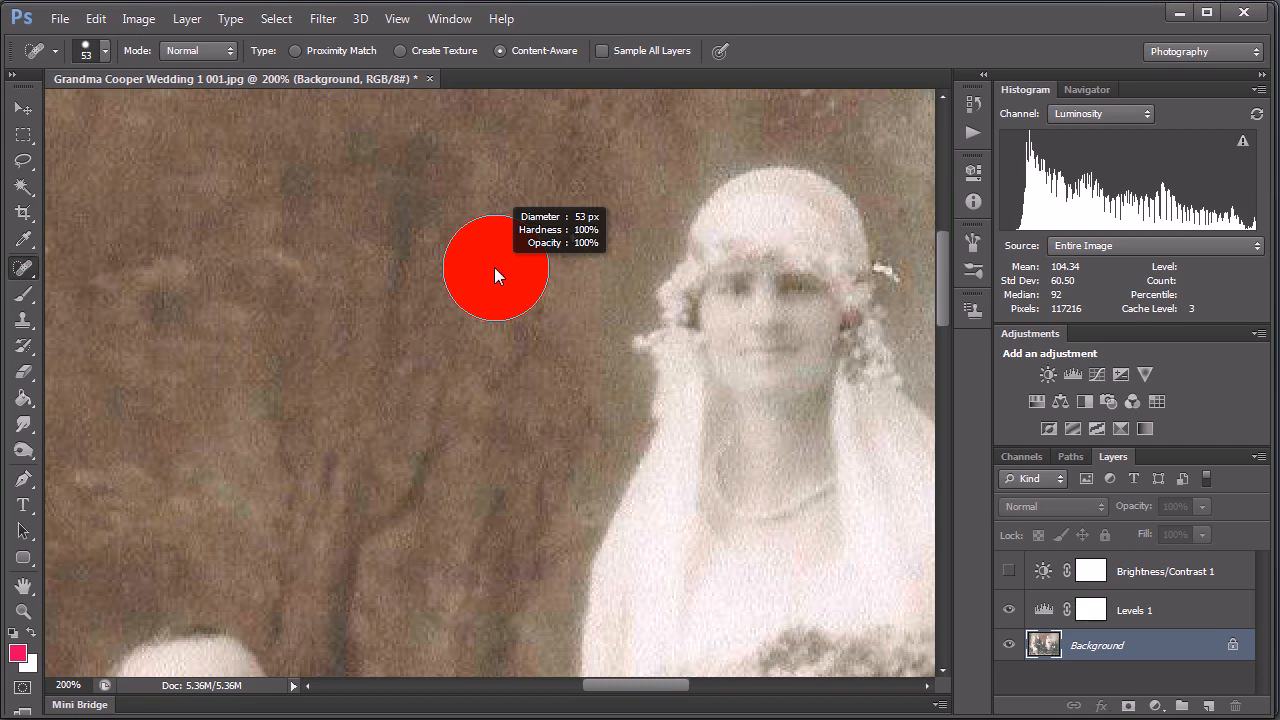
pyautogui.moveTo(494, 267); pyautogui.dragTo(469, 266)
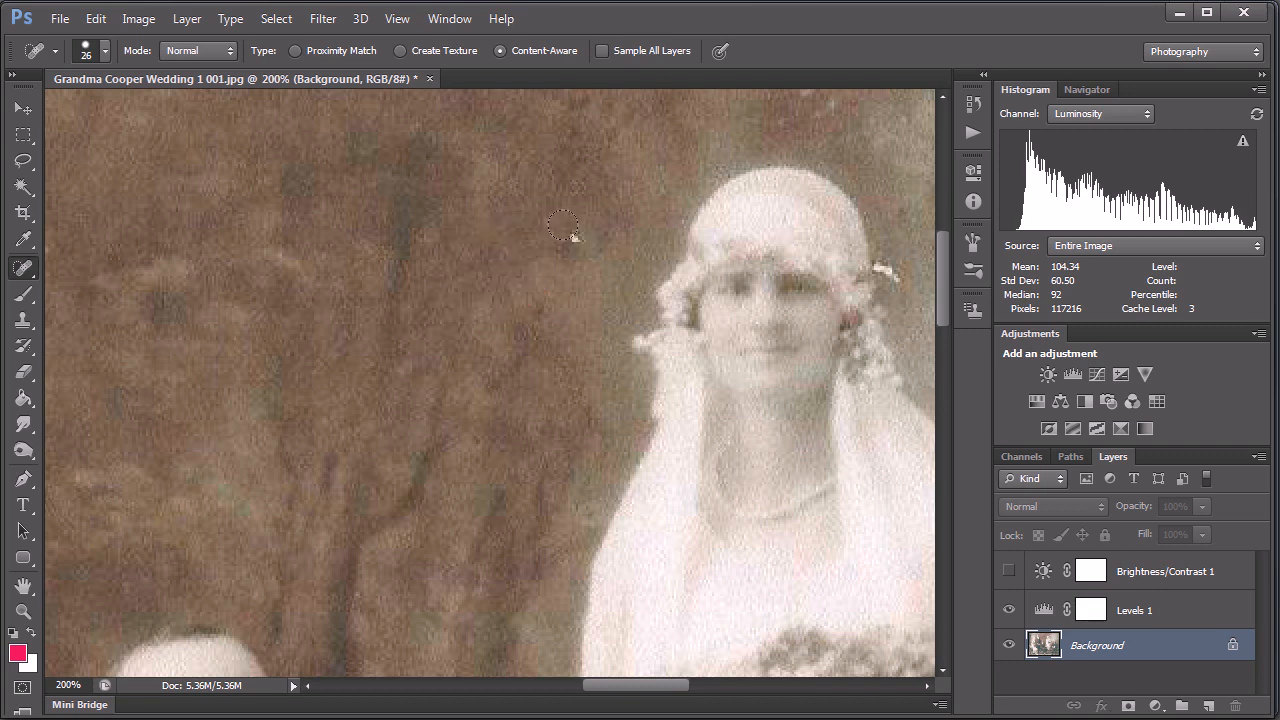
pyautogui.click(572, 233)
# Step: Reduce the Spot Healing Brush to 12 px and heal the white mark on the window side opposite, beside the bride's headdress
pyautogui.rightClick(526, 311)
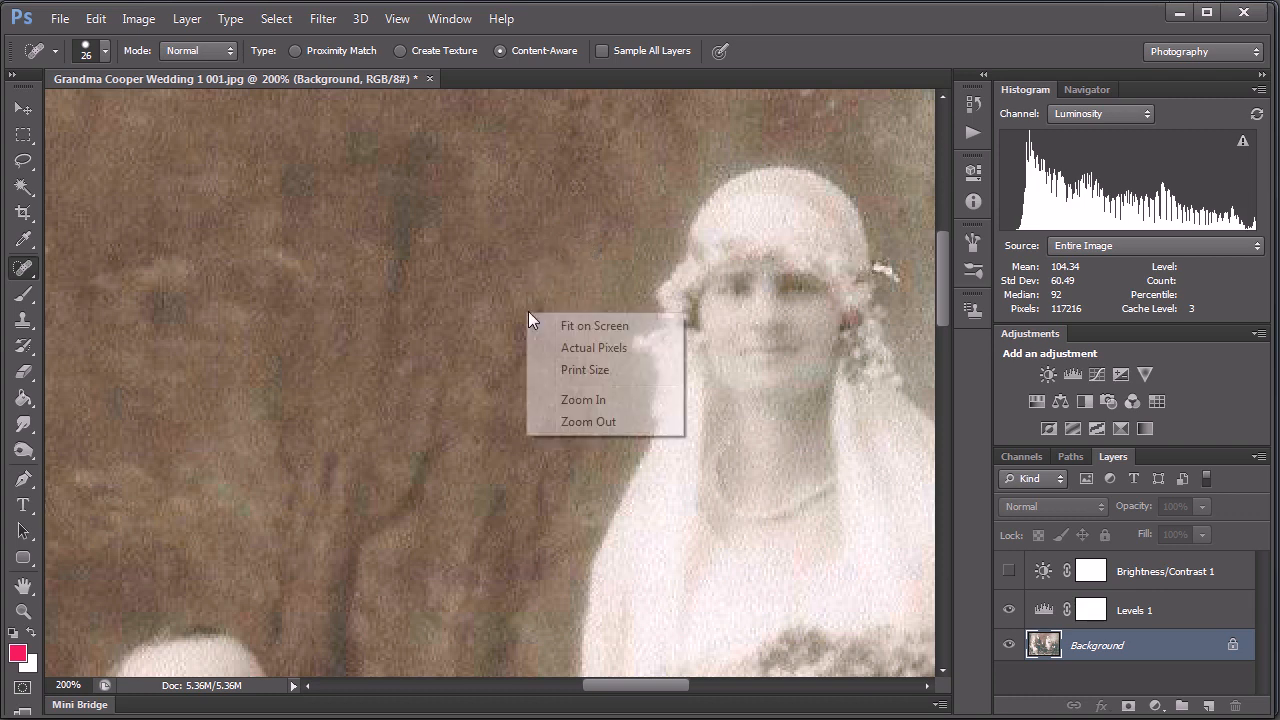
pyautogui.press('Escape')
pyautogui.keyDown('alt'); pyautogui.rightClick(542, 289); pyautogui.keyUp('alt')
pyautogui.moveTo(543, 290); pyautogui.dragTo(528, 294)
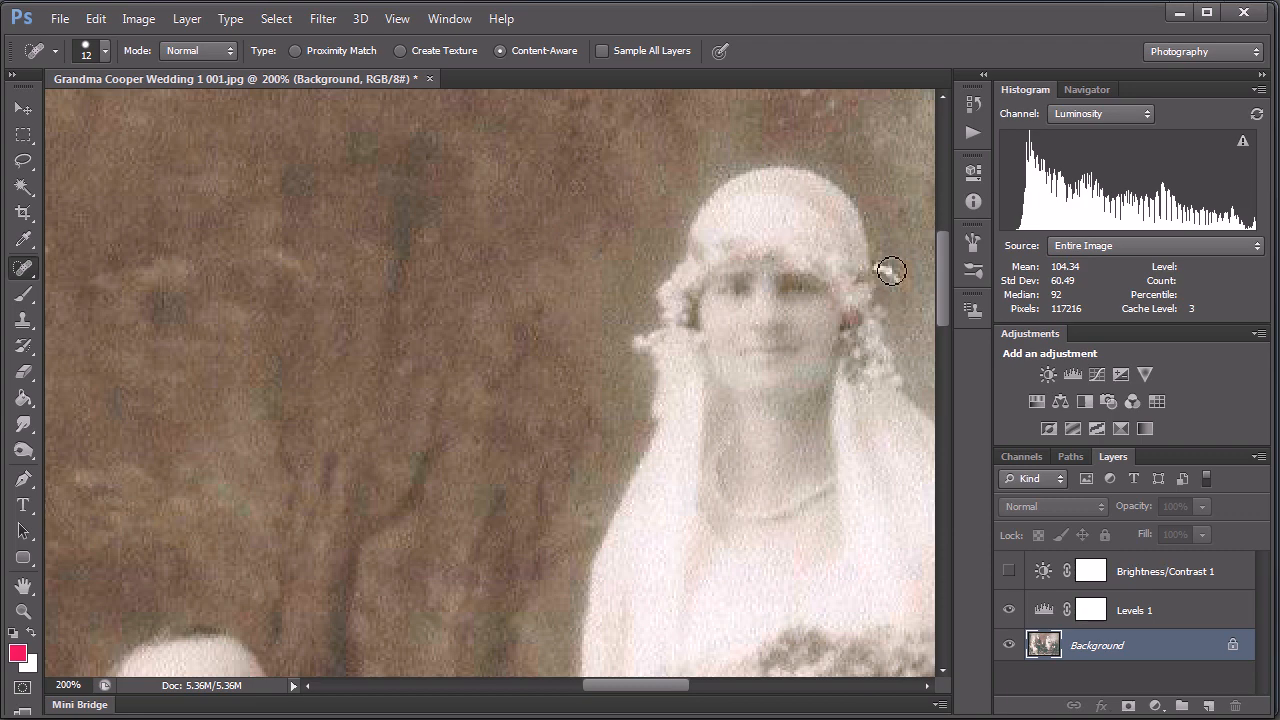
pyautogui.moveTo(883, 268); pyautogui.dragTo(894, 290)
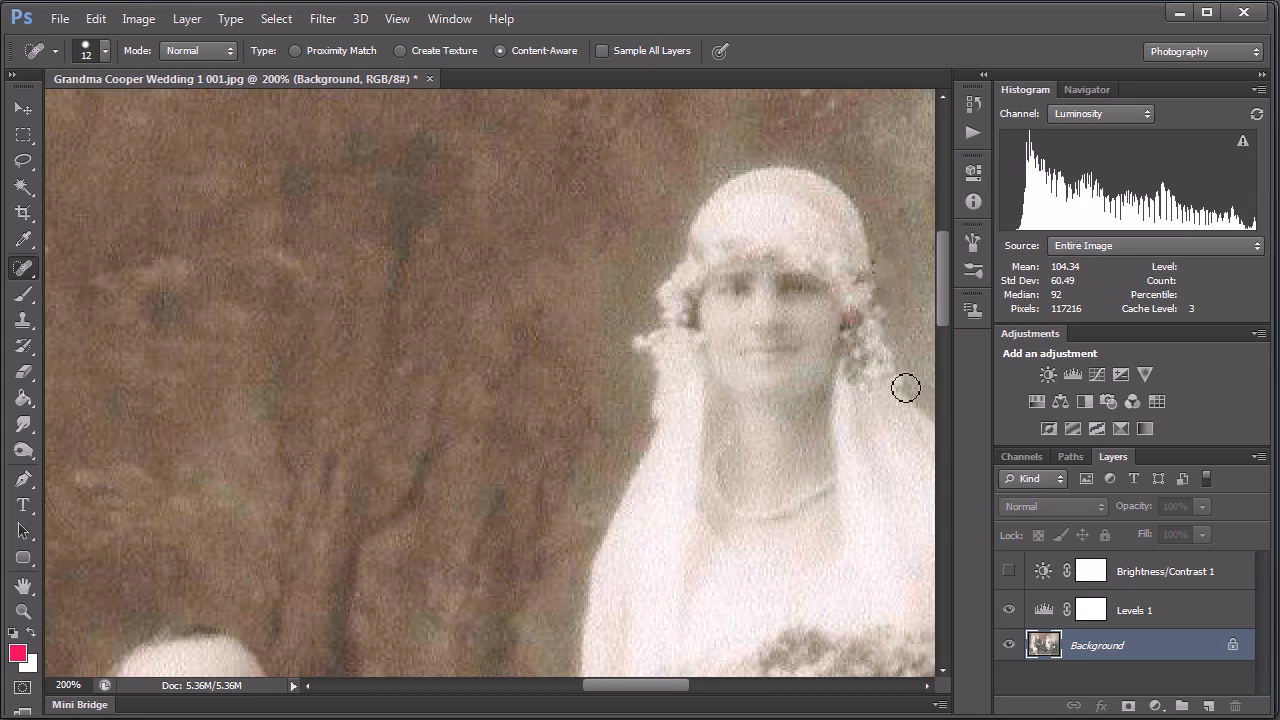
# Step: Examine the photo at 200% for blemishes, from the seated moustached man across the bride and men to the seated woman
pyautogui.press('space')
pyautogui.moveTo(706, 511); pyautogui.dragTo(598, 145)
pyautogui.moveTo(682, 430); pyautogui.dragTo(362, 305)
pyautogui.moveTo(701, 397); pyautogui.dragTo(400, 393)
pyautogui.moveTo(729, 316); pyautogui.dragTo(337, 513)
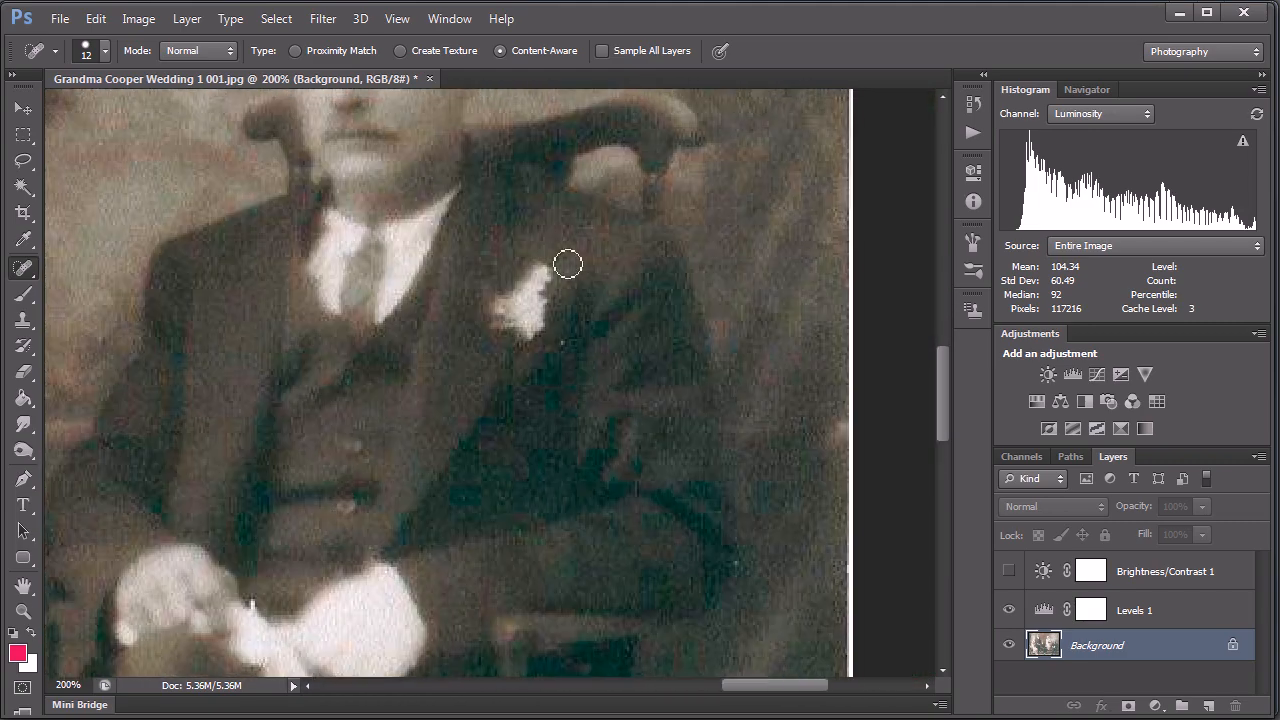
pyautogui.press('space')
pyautogui.moveTo(706, 283); pyautogui.dragTo(652, 391)
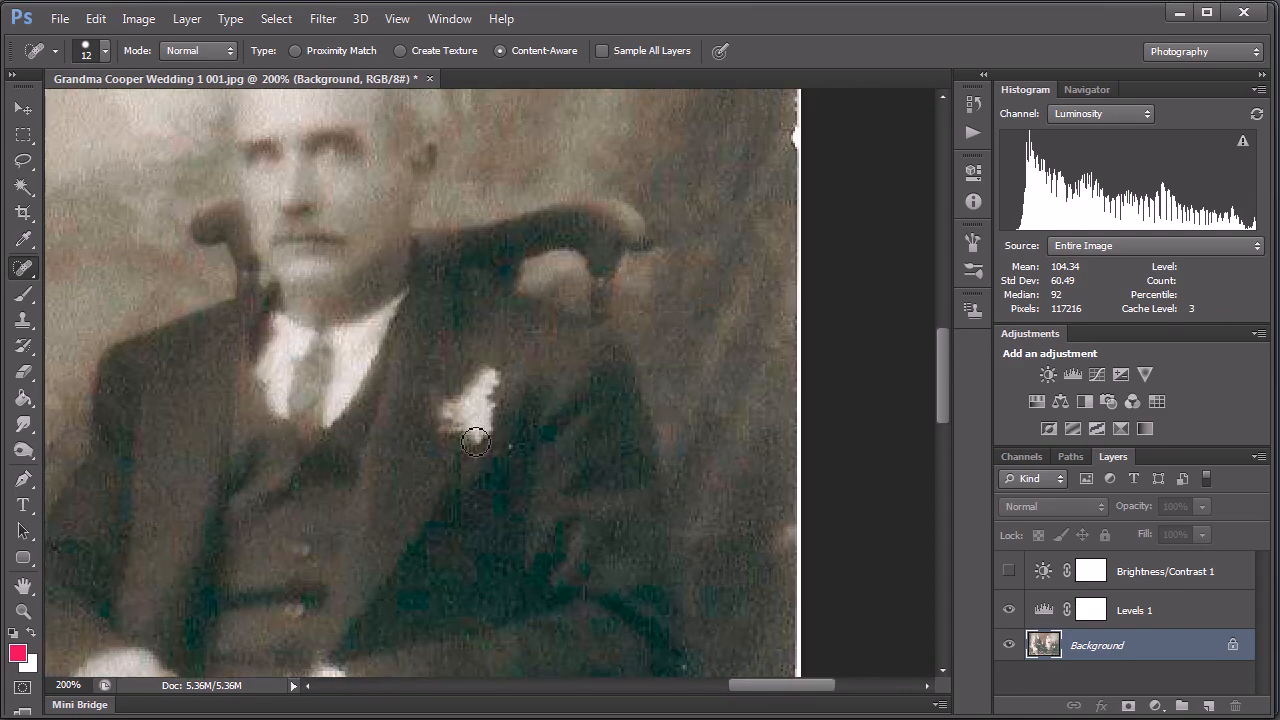
pyautogui.press('space')
pyautogui.moveTo(363, 222); pyautogui.dragTo(723, 425)
pyautogui.moveTo(244, 419); pyautogui.dragTo(733, 423)
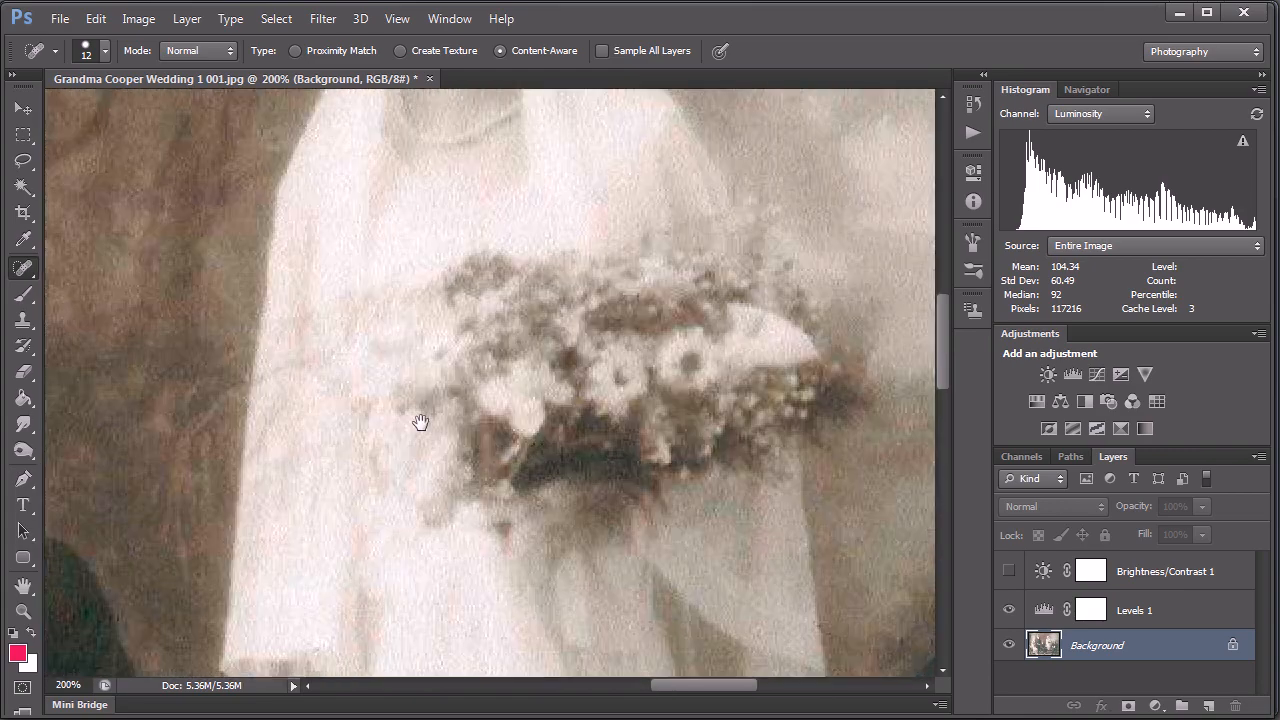
pyautogui.moveTo(184, 400); pyautogui.dragTo(437, 364)
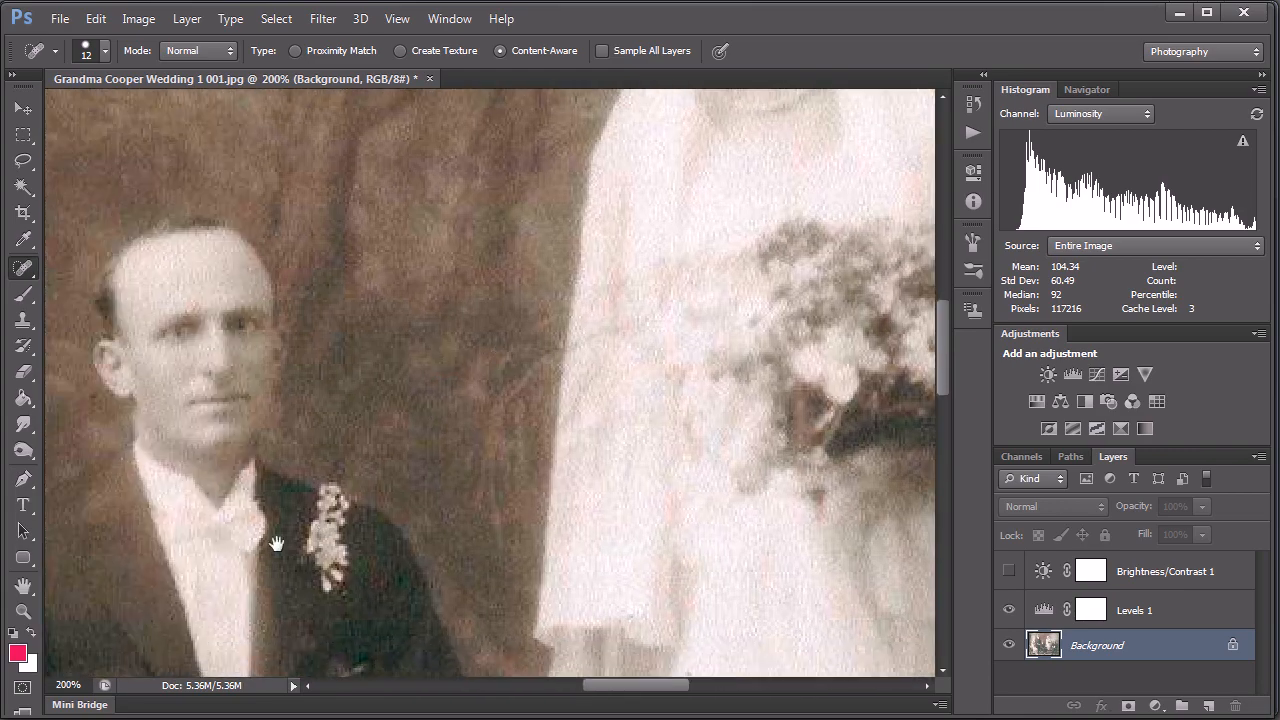
pyautogui.moveTo(240, 462); pyautogui.dragTo(857, 306)
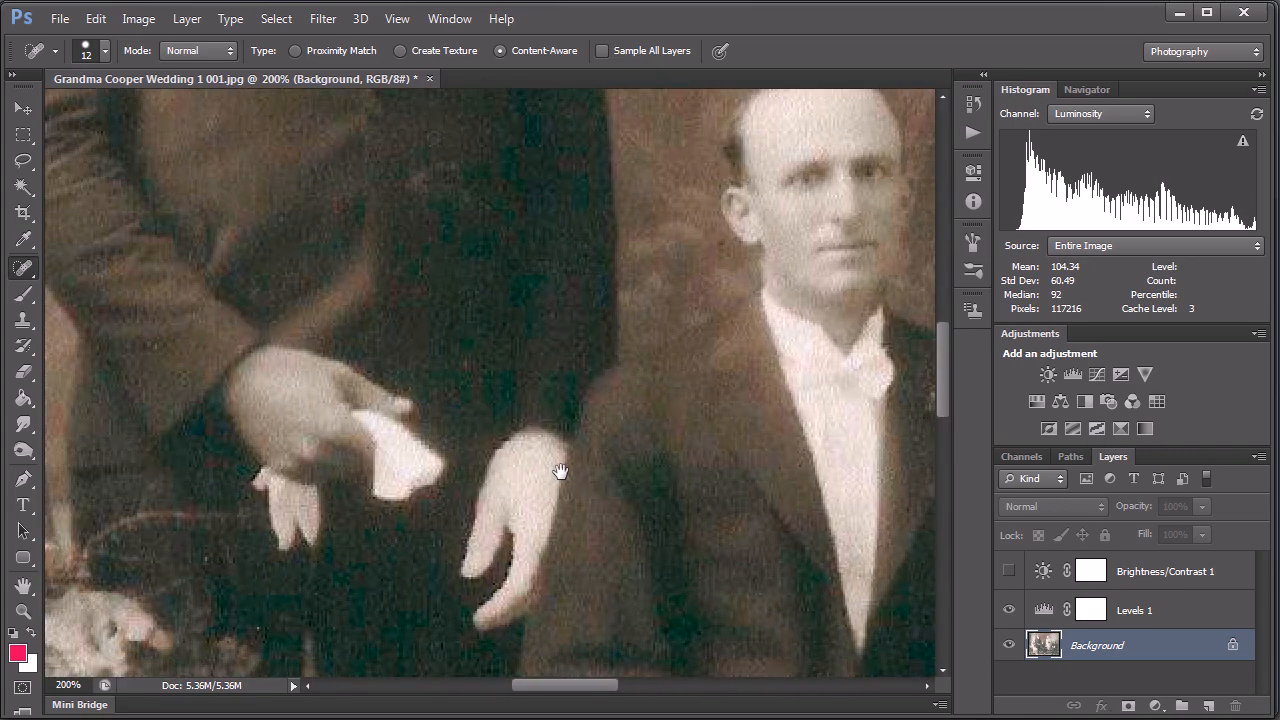
pyautogui.moveTo(560, 471); pyautogui.dragTo(612, 468)
pyautogui.moveTo(271, 449); pyautogui.dragTo(577, 322)
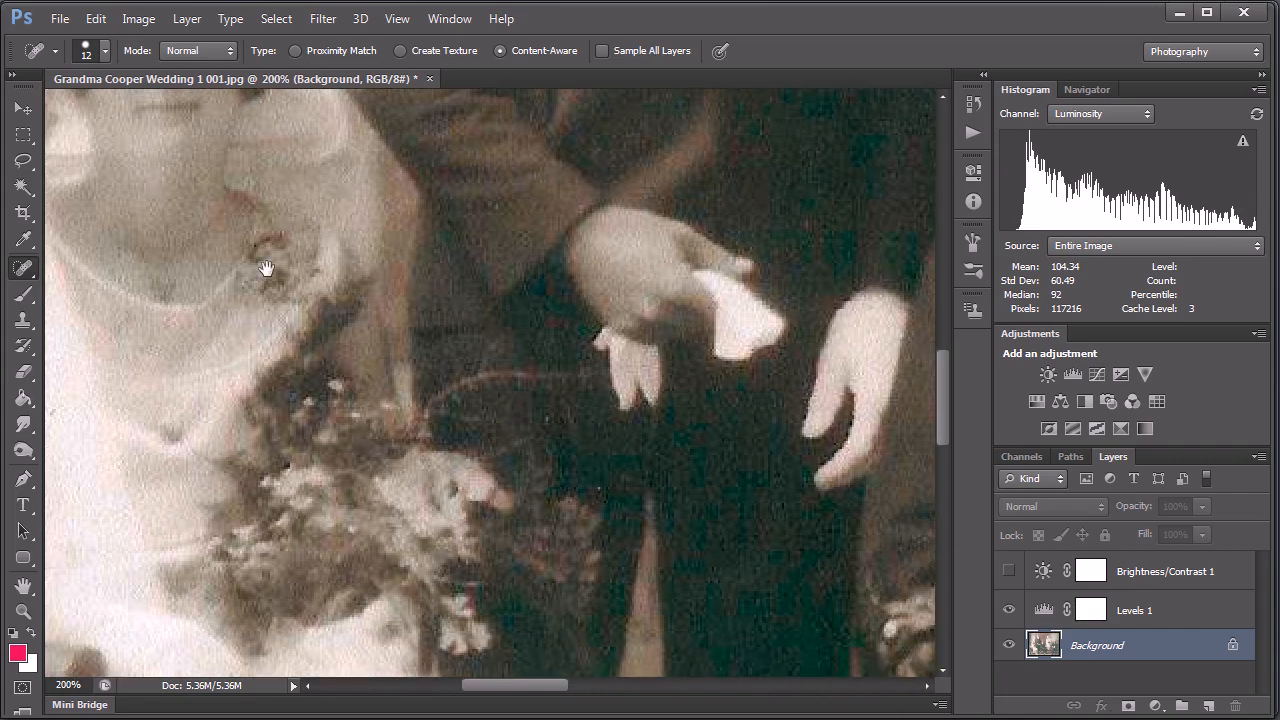
# Step: Heal the larger white spot on the dark curtain beside the window grid with the 12 px Spot Healing Brush
pyautogui.moveTo(223, 281); pyautogui.dragTo(411, 437)
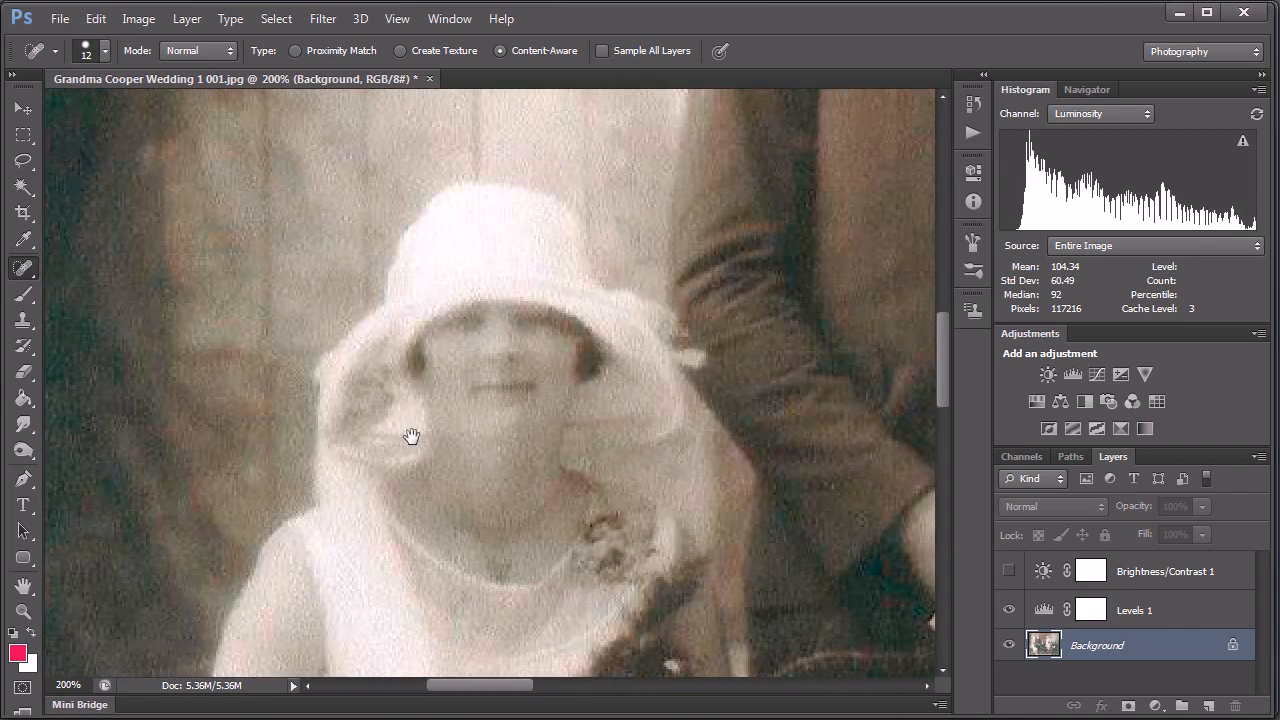
pyautogui.moveTo(355, 243); pyautogui.dragTo(337, 551)
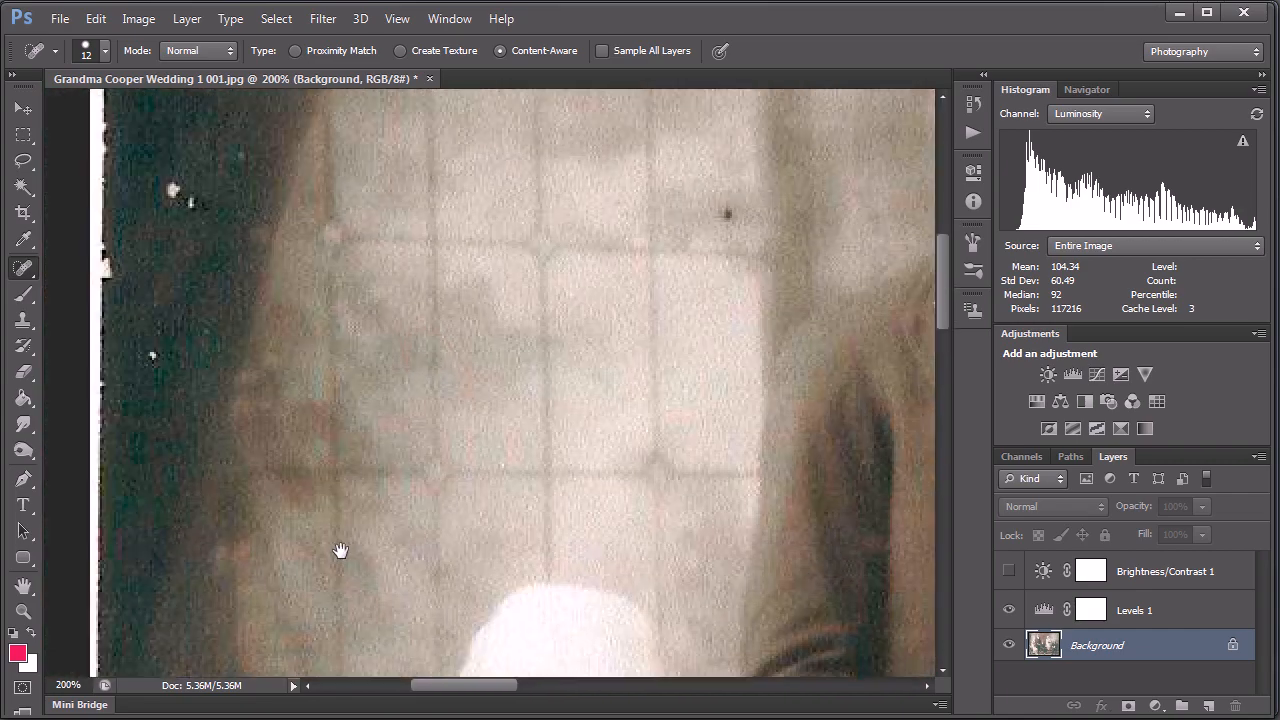
pyautogui.click(177, 192)
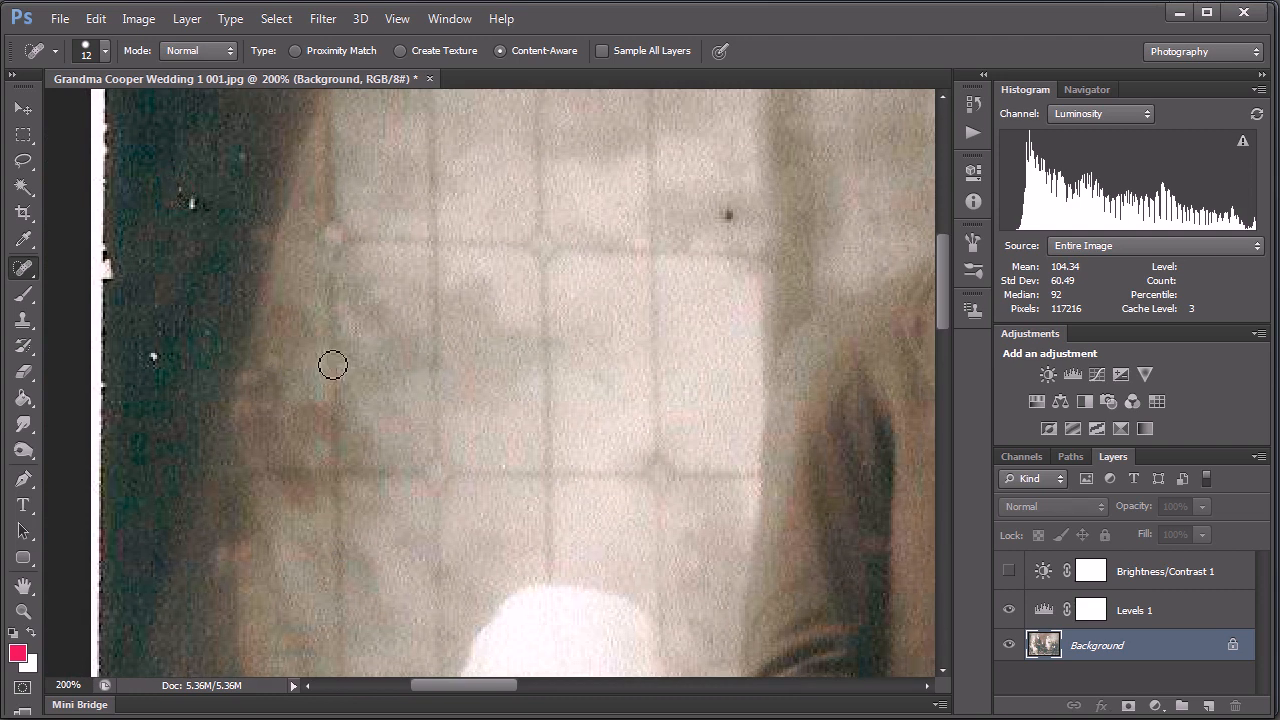